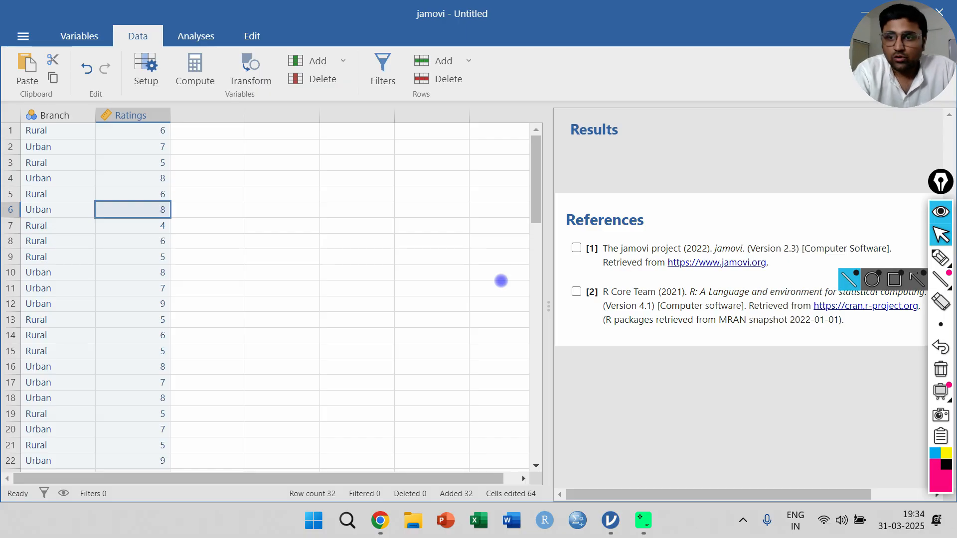
Circle the Branch column heading with the annotation pen, and clear the ink.
left_click(941, 257)
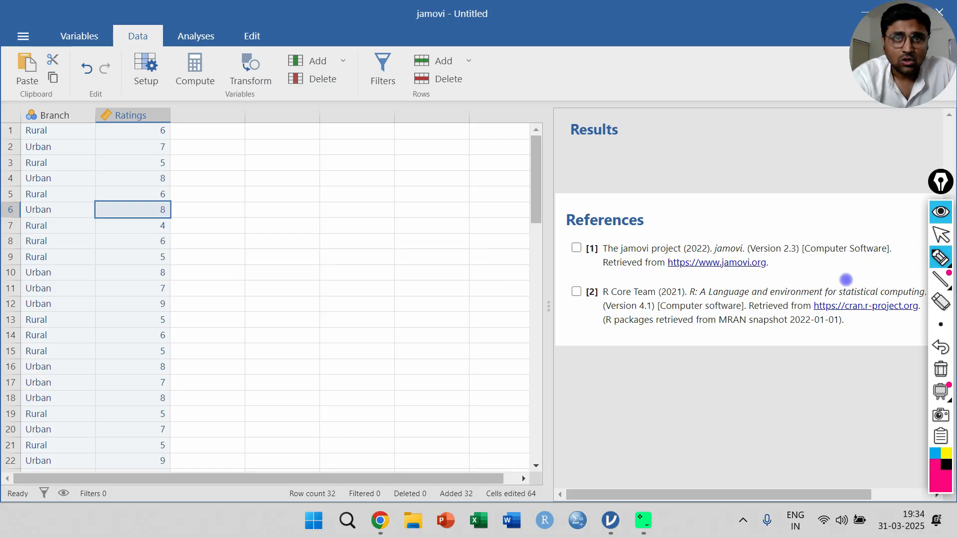
mouse_move(25, 97)
left_mouse_down()
mouse_move(79, 121)
mouse_move(46, 93)
left_mouse_up()
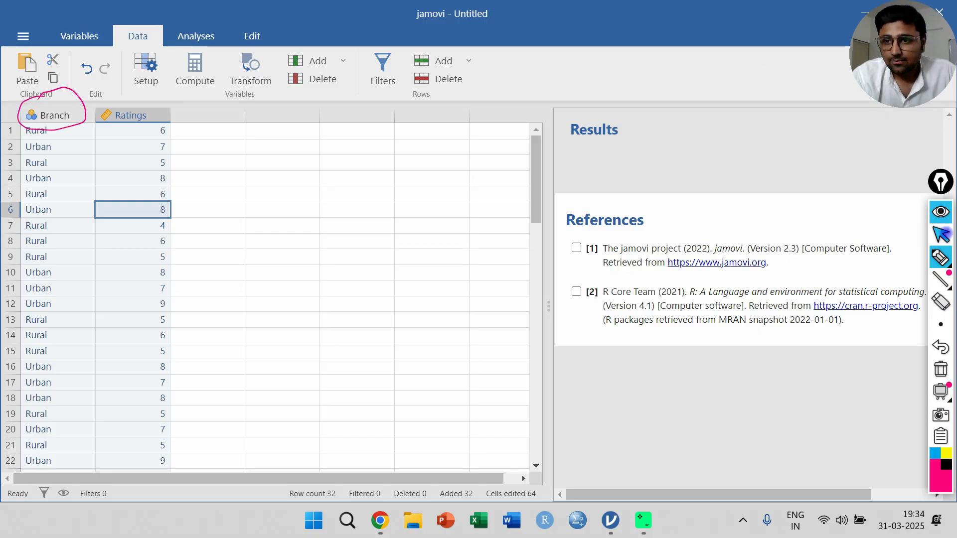
left_click(941, 234)
left_click(942, 369)
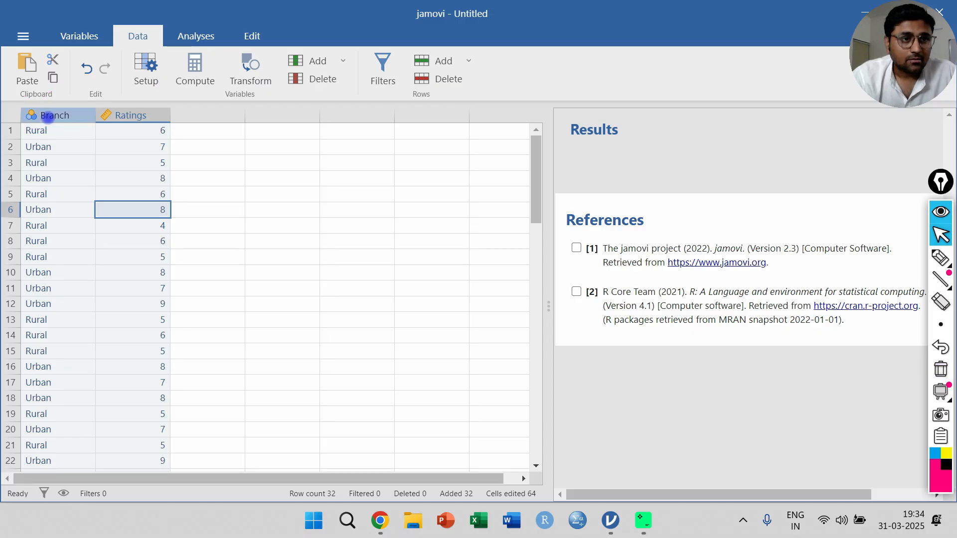
Examine the measure type, data type and levels of the Branch and Ratings variables, and close the variable setup.
double_click(48, 115)
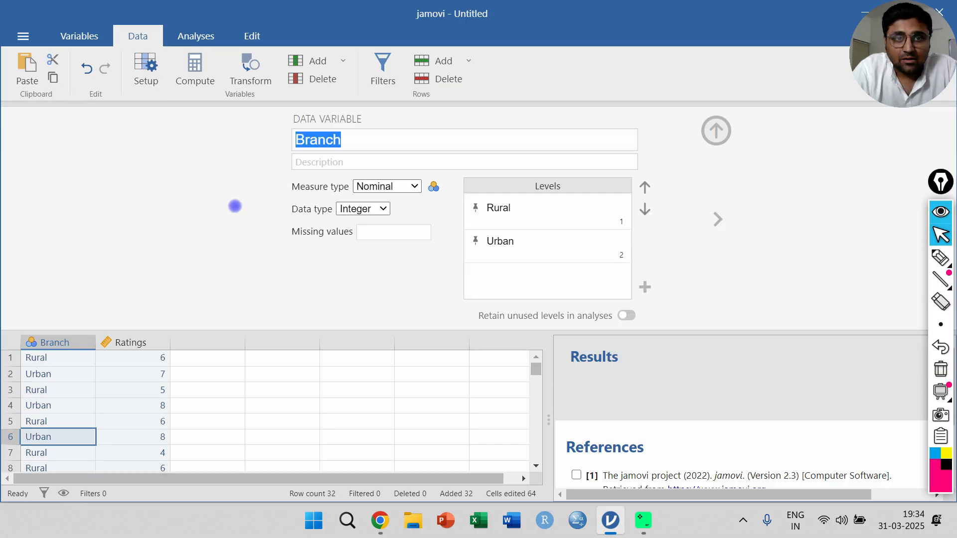
left_click(531, 209)
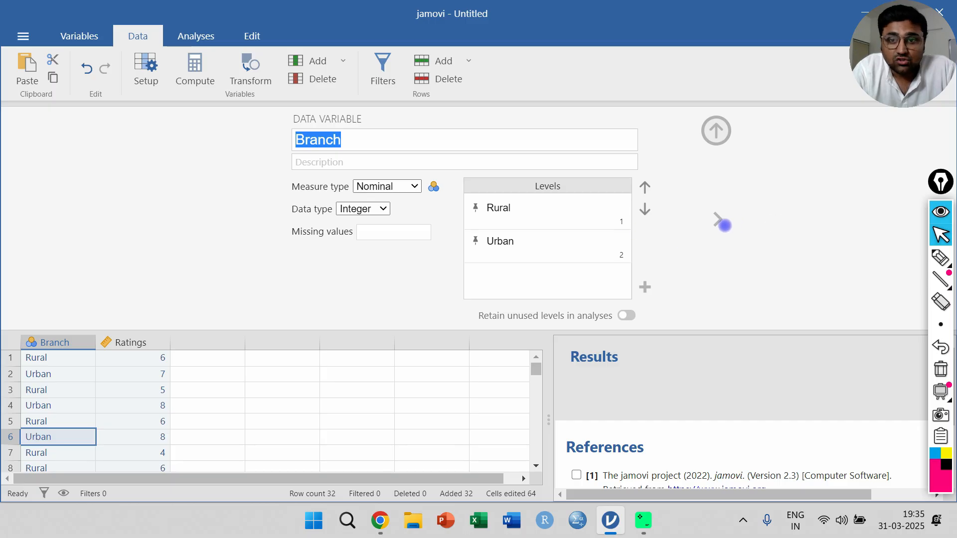
left_click(721, 223)
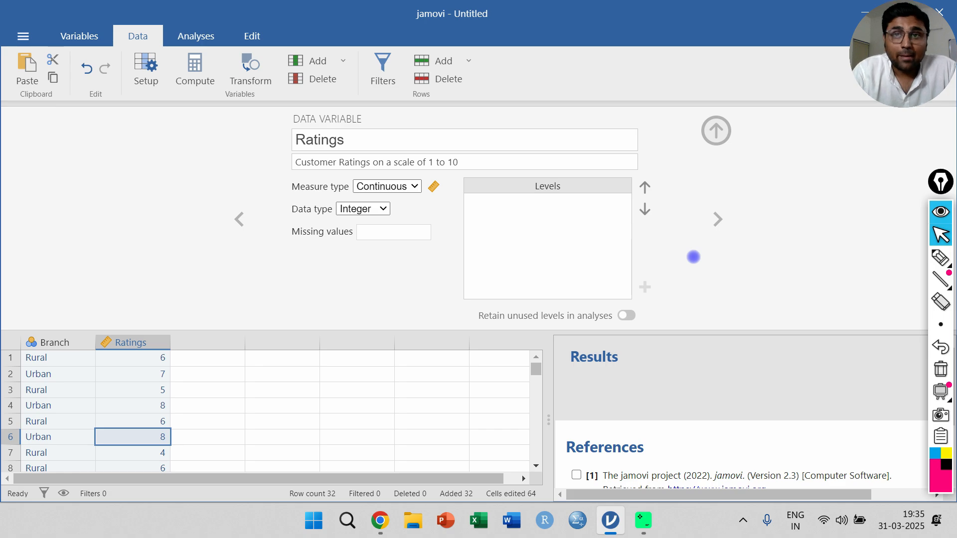
left_click(716, 131)
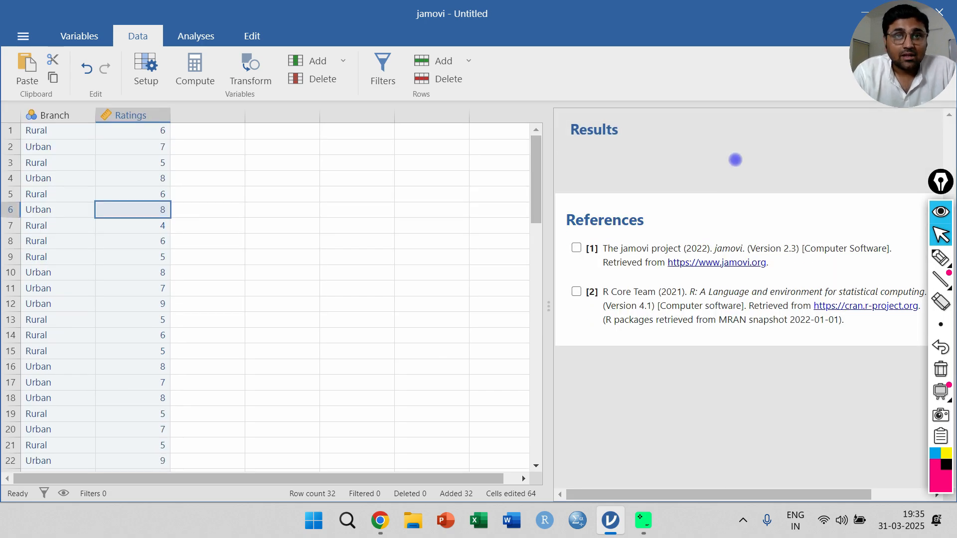
Handwrite the hypotheses "H0: M Rural = M Urban" and "H1: M R ≠ M U" over the data sheet, and clear the ink.
left_click(941, 257)
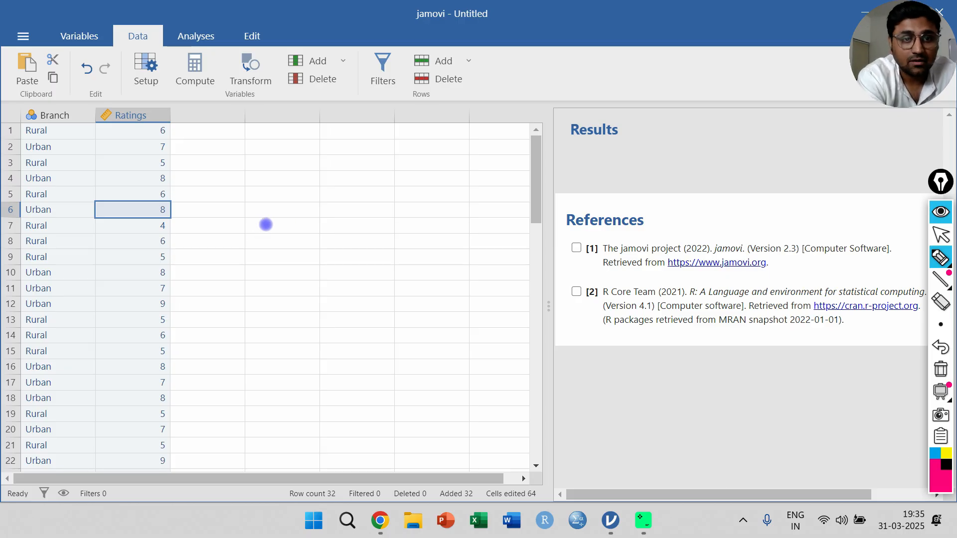
mouse_move(266, 223)
left_mouse_down()
mouse_move(304, 239)
mouse_move(321, 226)
mouse_move(327, 240)
left_mouse_up()
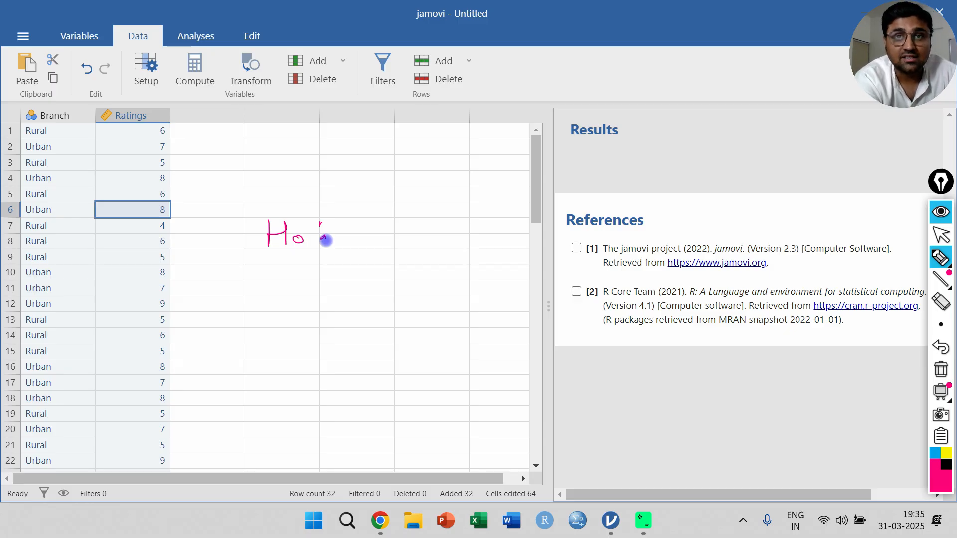
mouse_move(348, 247)
left_mouse_down()
mouse_move(367, 216)
mouse_move(393, 255)
mouse_move(399, 241)
mouse_move(421, 247)
mouse_move(464, 225)
left_mouse_up()
mouse_move(449, 232)
left_mouse_down()
mouse_move(505, 236)
mouse_move(526, 223)
mouse_move(578, 236)
left_mouse_up()
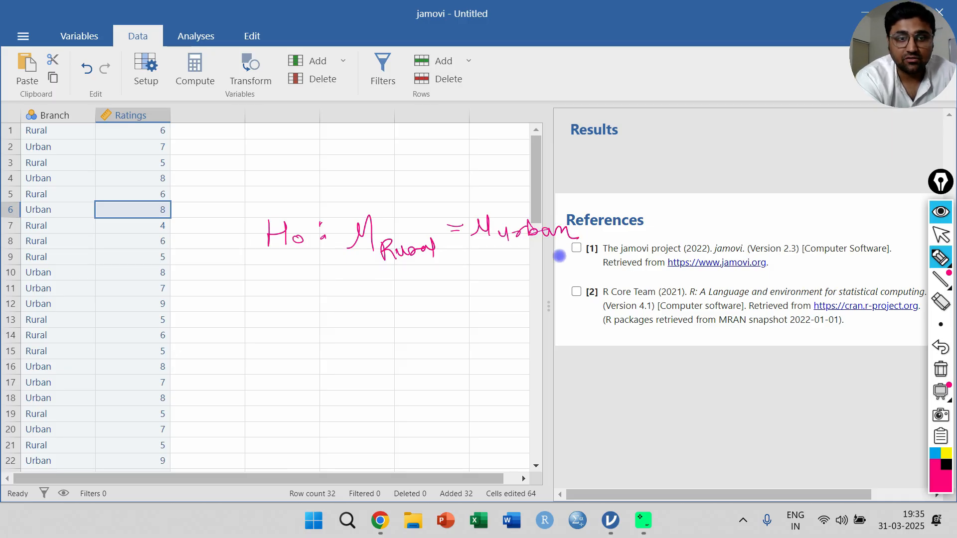
mouse_move(272, 273)
left_mouse_down()
mouse_move(272, 307)
mouse_move(301, 304)
mouse_move(319, 284)
left_mouse_up()
mouse_move(321, 293)
left_mouse_down()
mouse_move(367, 285)
mouse_move(387, 309)
mouse_move(426, 291)
mouse_move(420, 301)
mouse_move(464, 289)
mouse_move(473, 311)
left_mouse_up()
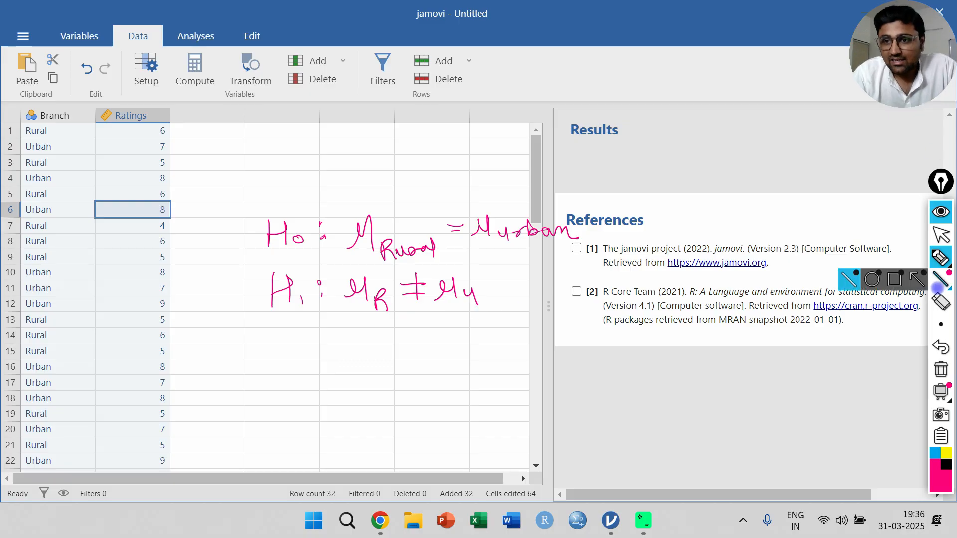
left_click(941, 369)
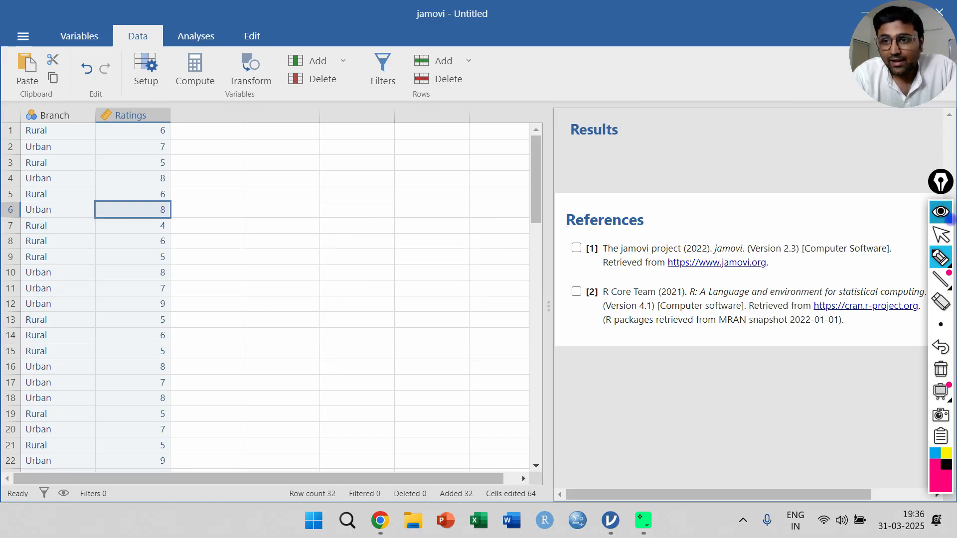
left_click(944, 230)
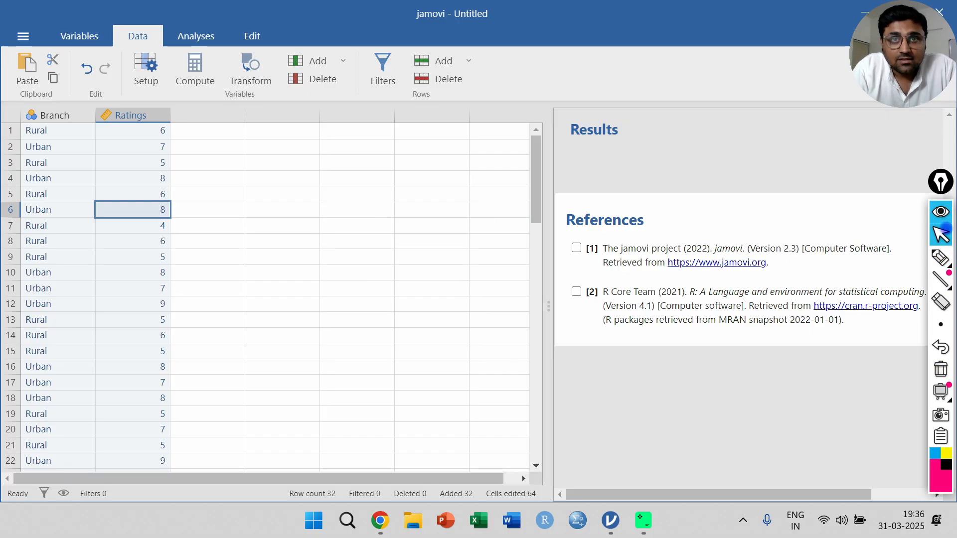
Start an Independent Samples T-Test analysis using the Mann-Whitney U test instead of Student's.
left_click(190, 28)
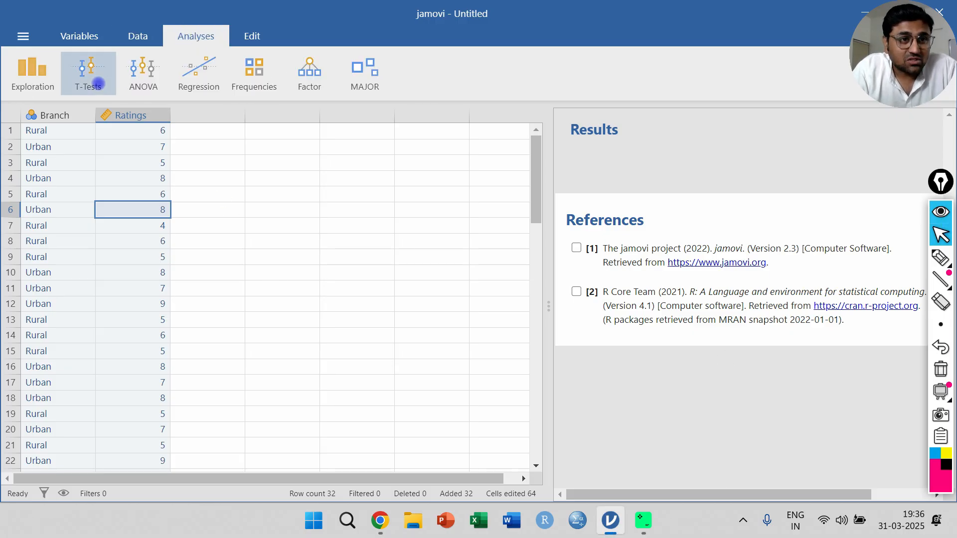
left_click(95, 80)
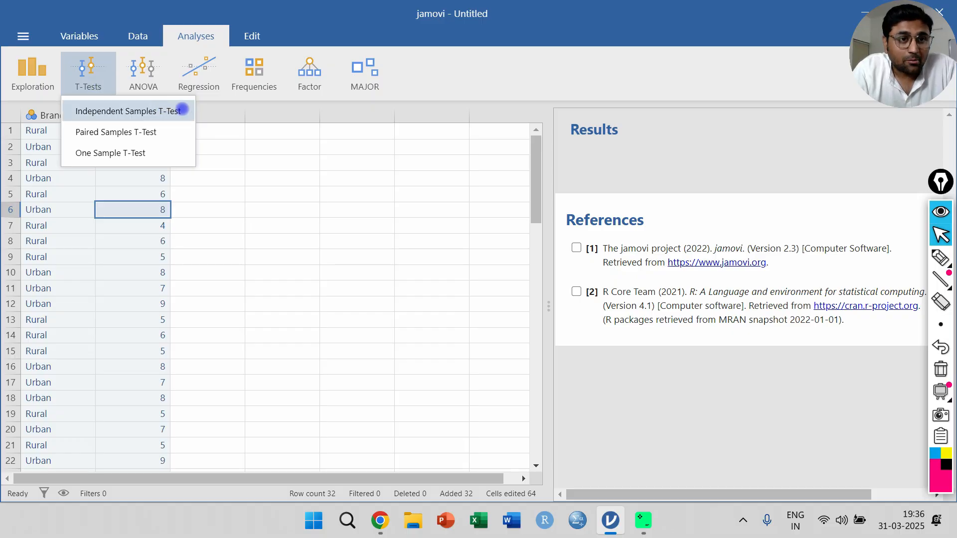
left_click(167, 112)
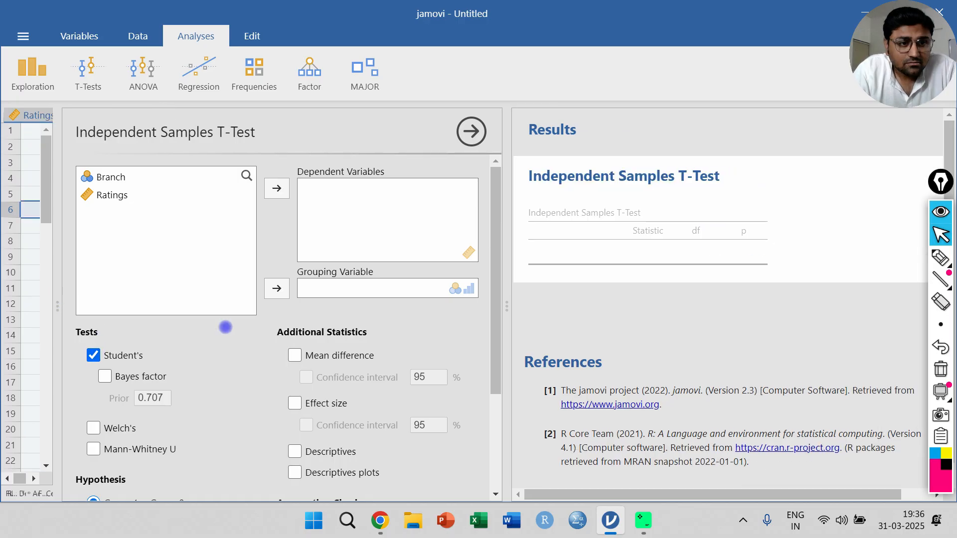
scroll(224, 324, "down", 3)
left_click(93, 211)
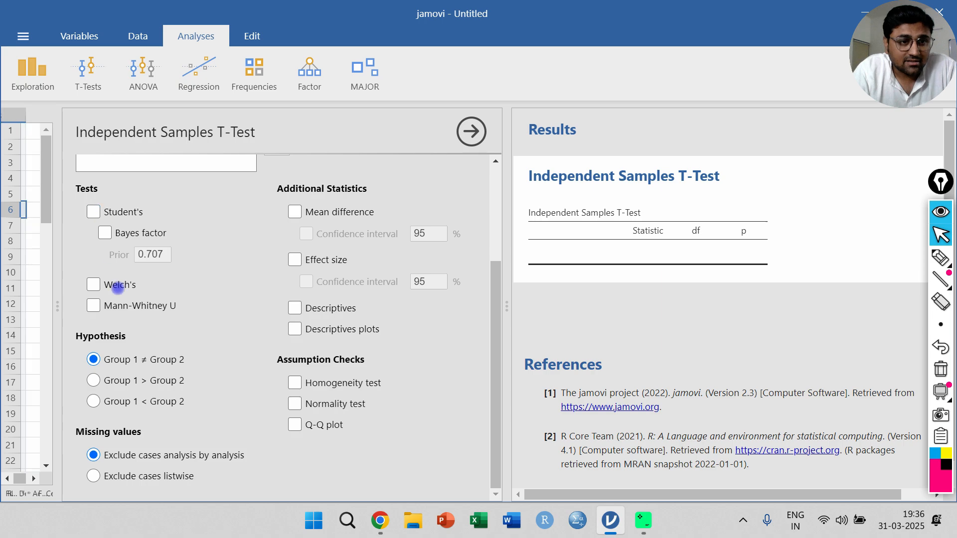
left_click(94, 306)
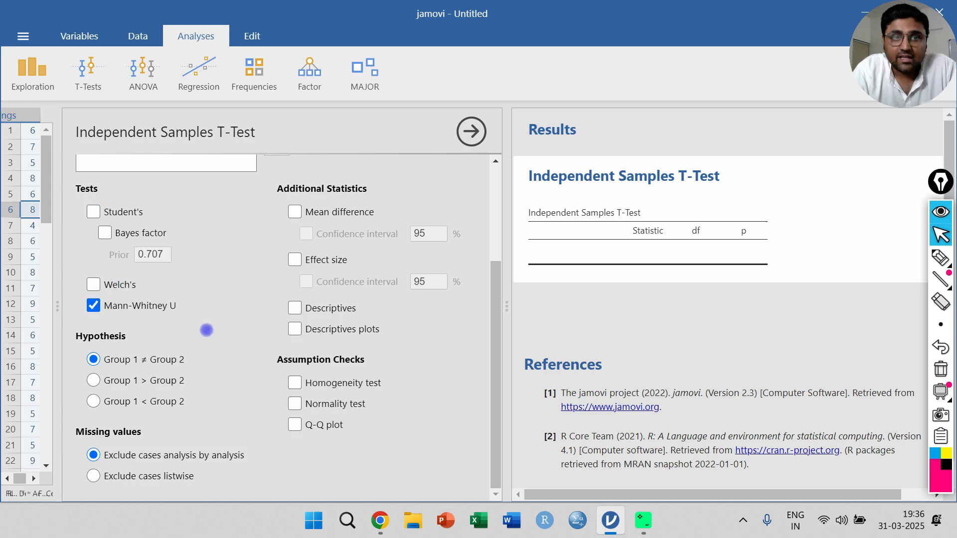
Assign Ratings as the dependent variable and Branch as the grouping variable.
scroll(207, 331, "up", 3)
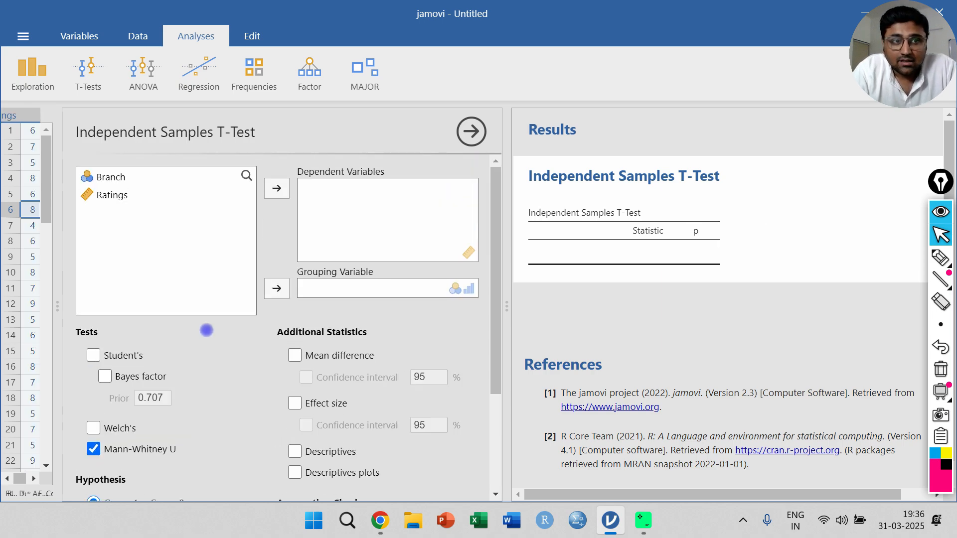
left_click(101, 198)
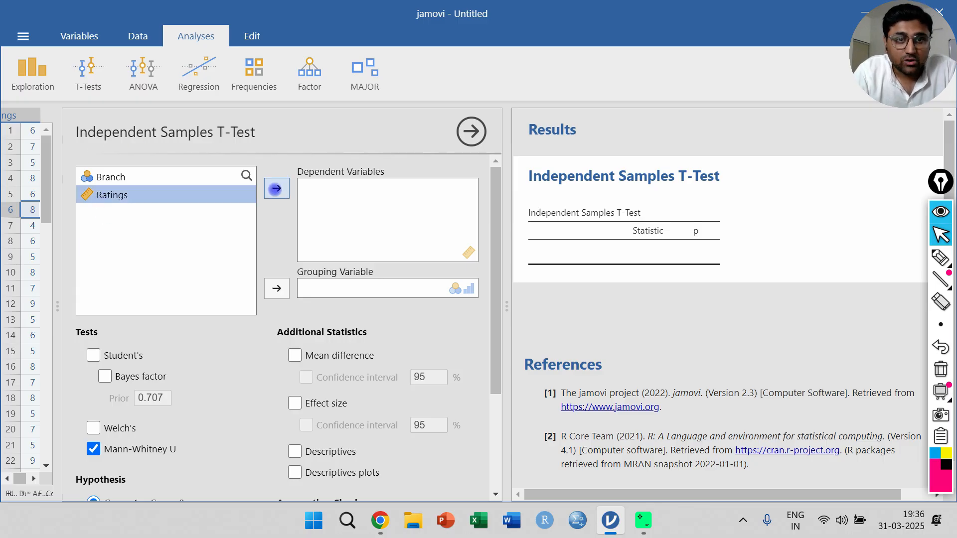
left_click(277, 190)
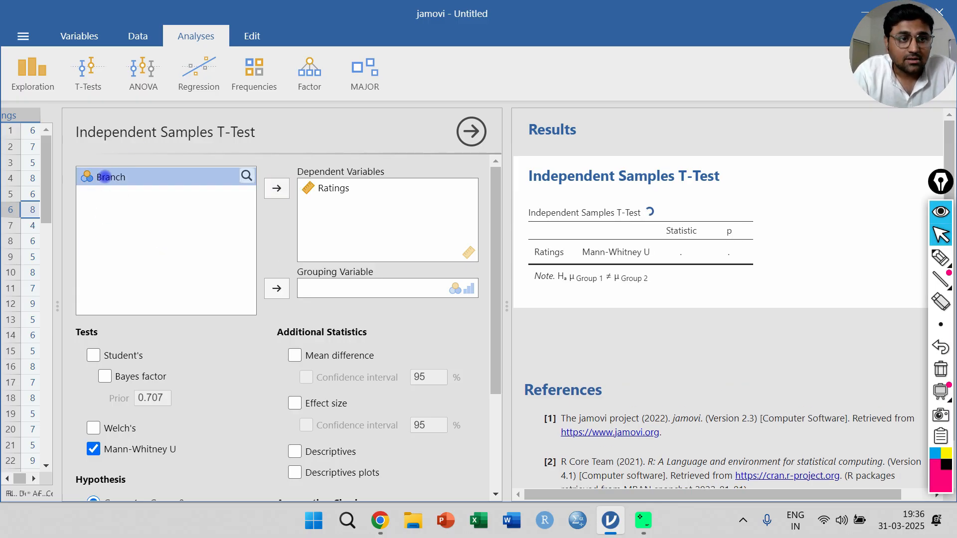
left_click(277, 288)
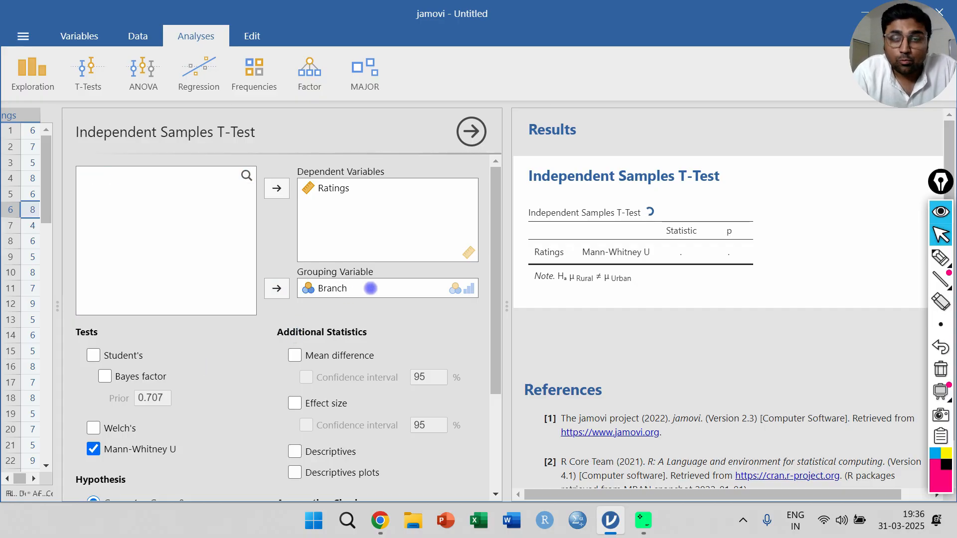
Include the effect size and descriptives in the analysis, and widen the results area.
scroll(249, 410, "down", 3)
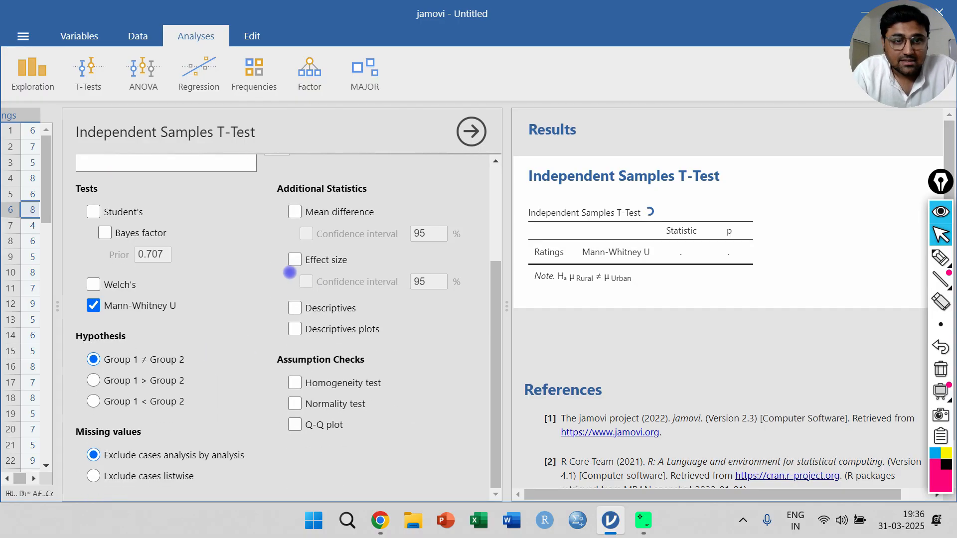
left_click(295, 259)
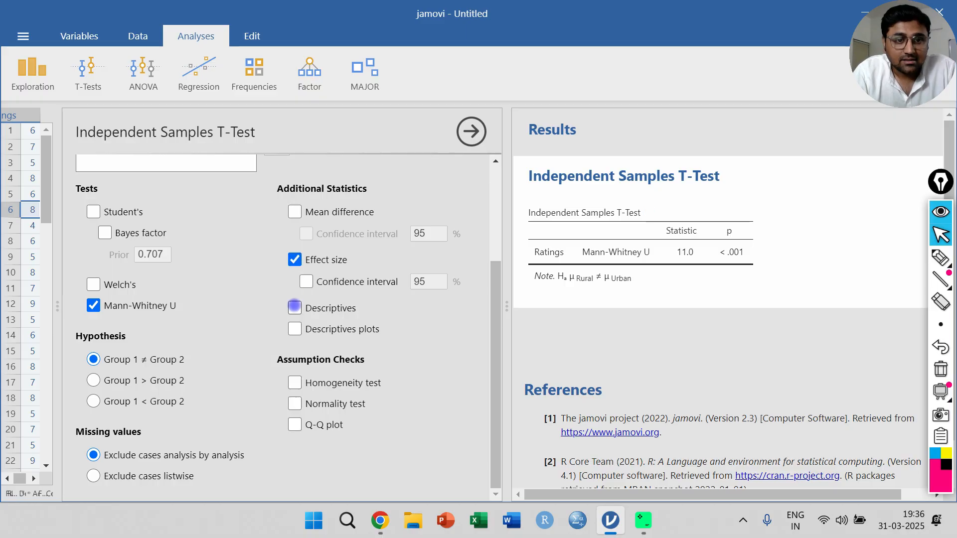
left_click(294, 308)
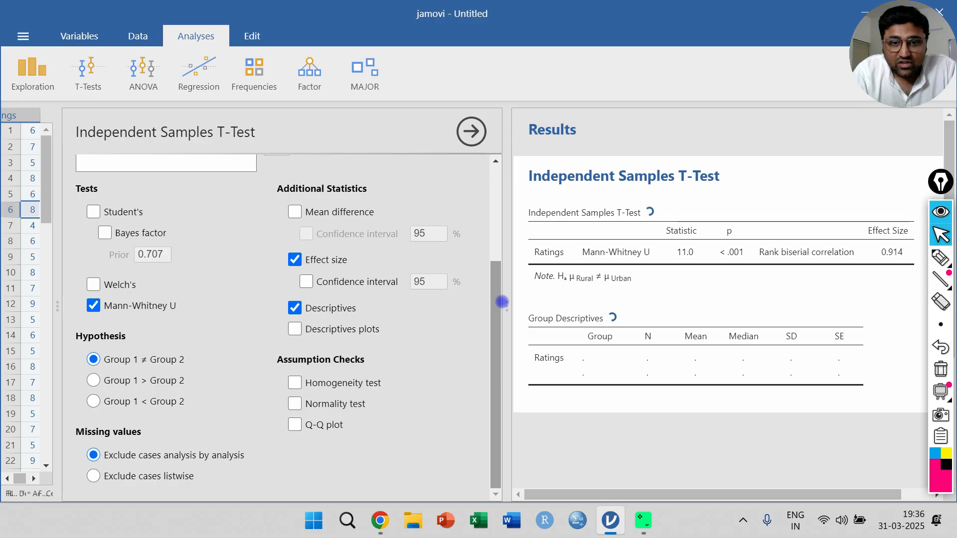
left_click_drag(502, 302, 408, 301)
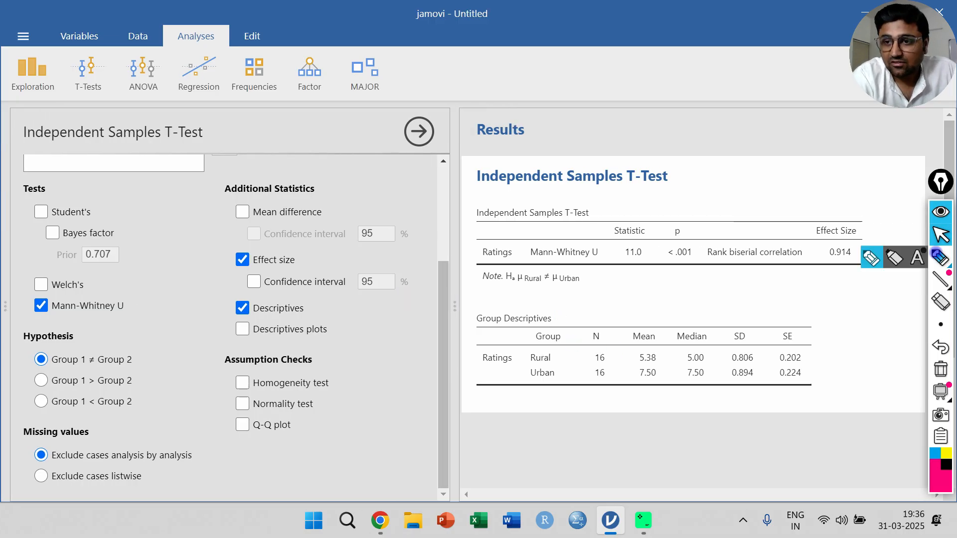
Circle the group medians, the Mann-Whitney statistic and the p-value in the results with the pink annotation pen.
left_click(941, 258)
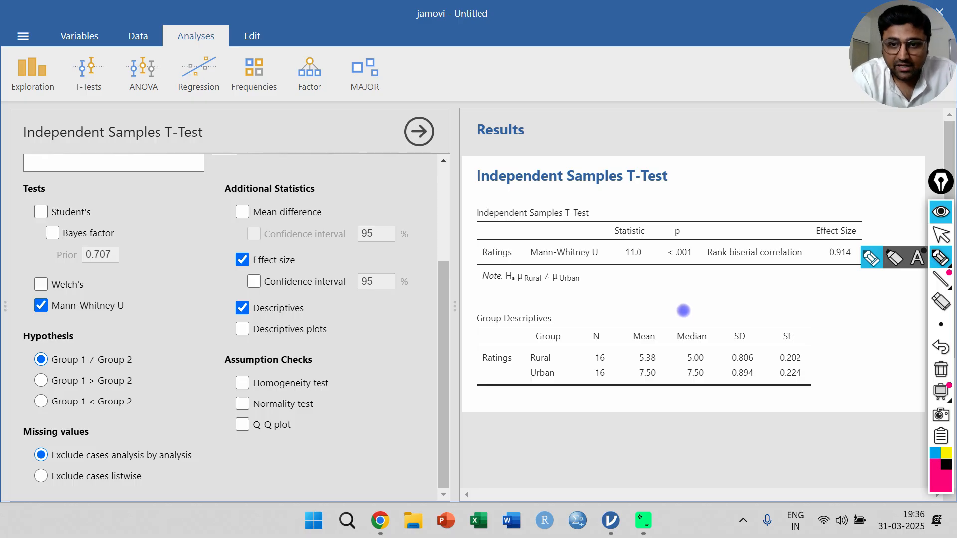
mouse_move(683, 312)
left_mouse_down()
mouse_move(670, 372)
mouse_move(706, 399)
mouse_move(714, 329)
mouse_move(688, 307)
mouse_move(668, 319)
left_mouse_up()
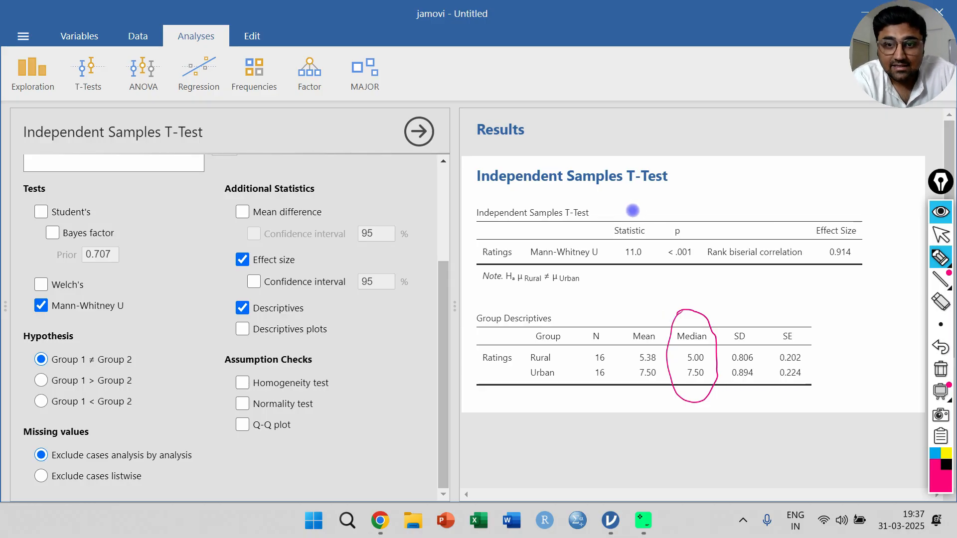
mouse_move(632, 211)
left_mouse_down()
mouse_move(606, 240)
mouse_move(646, 277)
mouse_move(644, 207)
mouse_move(621, 210)
left_mouse_up()
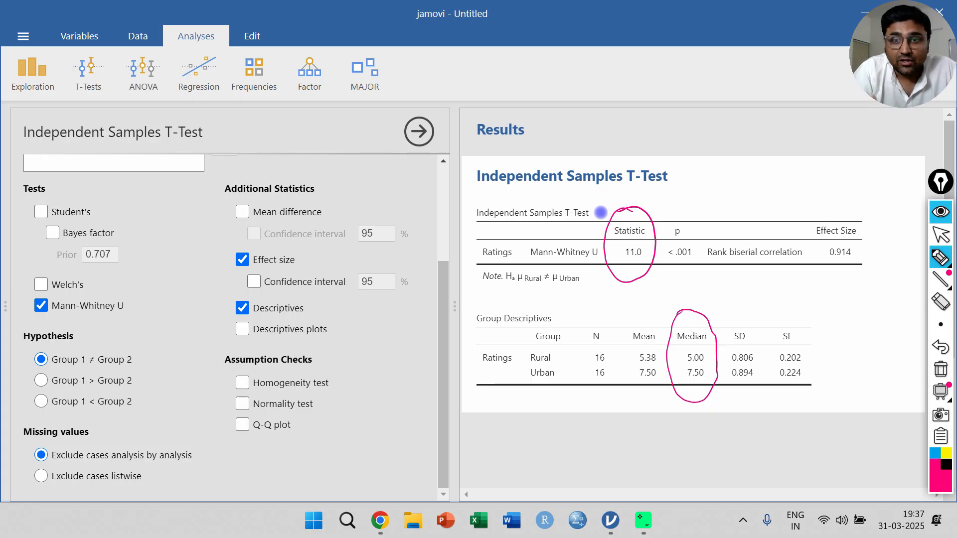
mouse_move(684, 212)
left_mouse_down()
mouse_move(663, 249)
mouse_move(703, 213)
left_mouse_up()
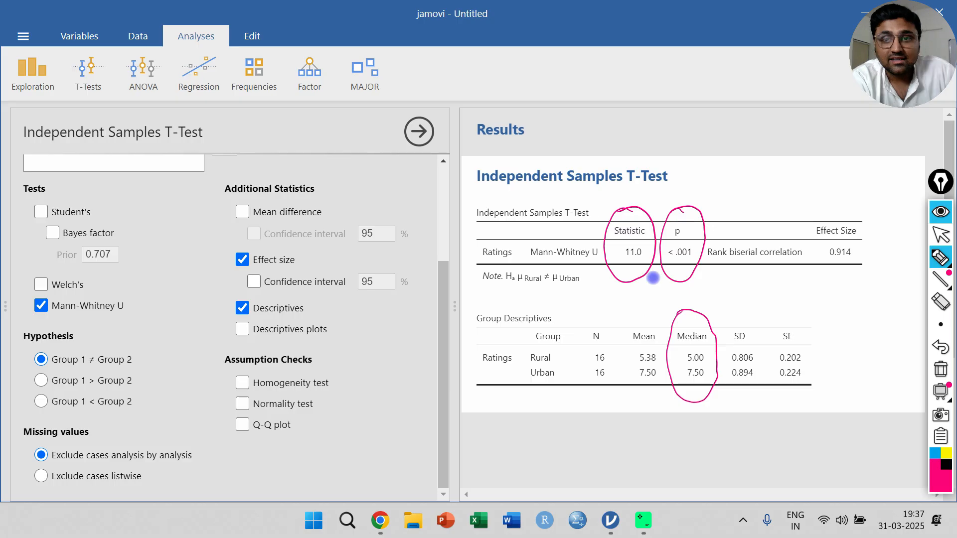
Handwrite "reject H0" above the test results table in pink and underline it.
mouse_move(716, 183)
left_mouse_down()
mouse_move(741, 173)
mouse_move(750, 156)
mouse_move(807, 162)
left_mouse_up()
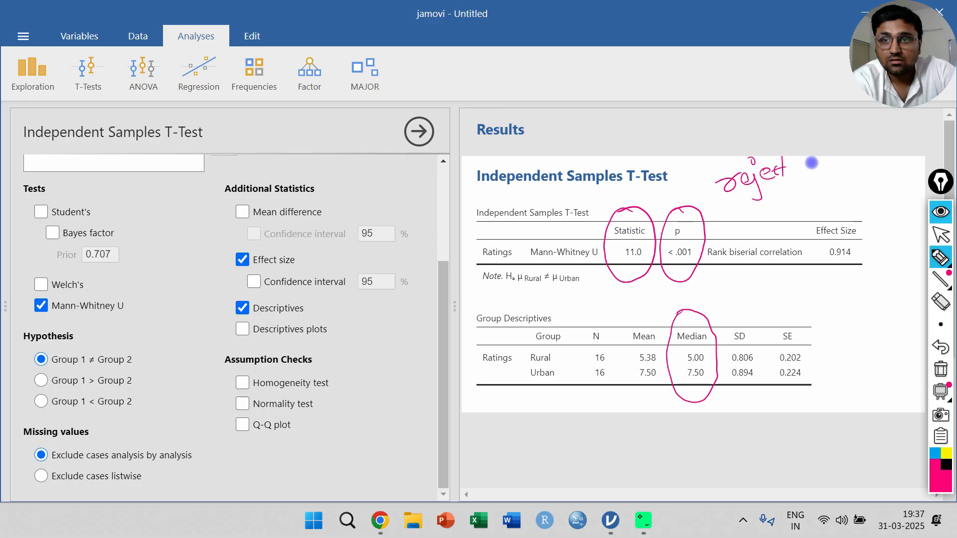
left_click_drag(809, 162, 820, 177)
left_click_drag(828, 170, 833, 178)
left_click_drag(722, 208, 856, 181)
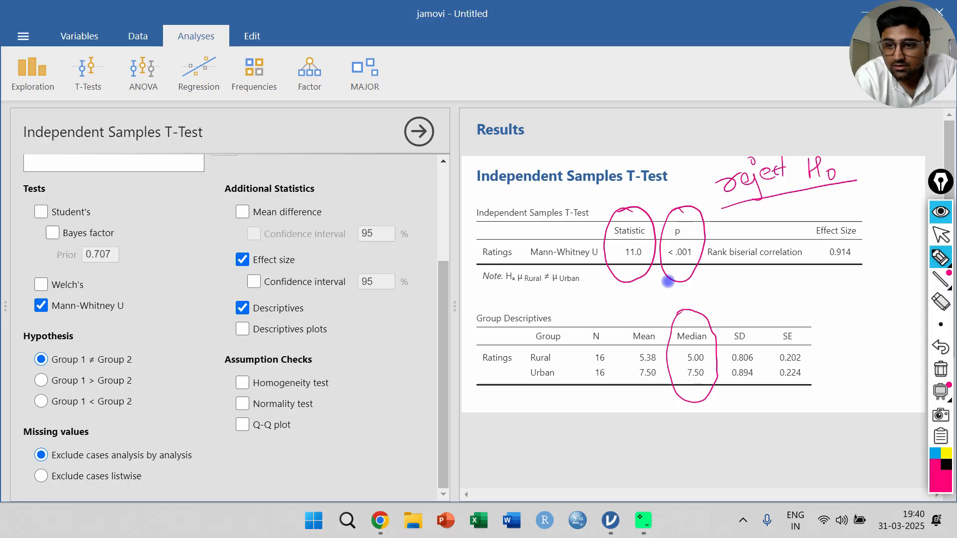
Circle the effect size value and underline "Rank biserial correlation" in black ink.
left_click(946, 465)
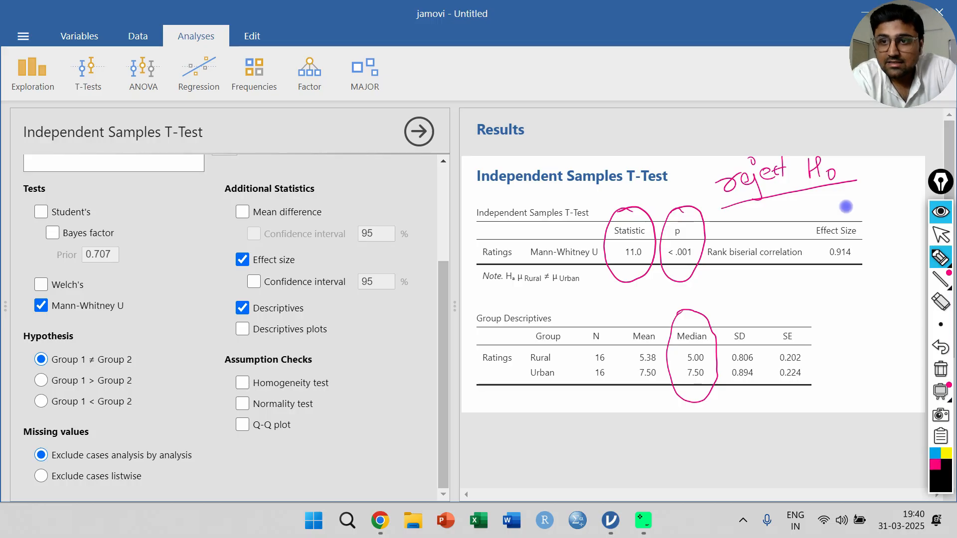
mouse_move(846, 207)
left_mouse_down()
mouse_move(831, 204)
mouse_move(823, 273)
mouse_move(865, 217)
mouse_move(846, 206)
left_mouse_up()
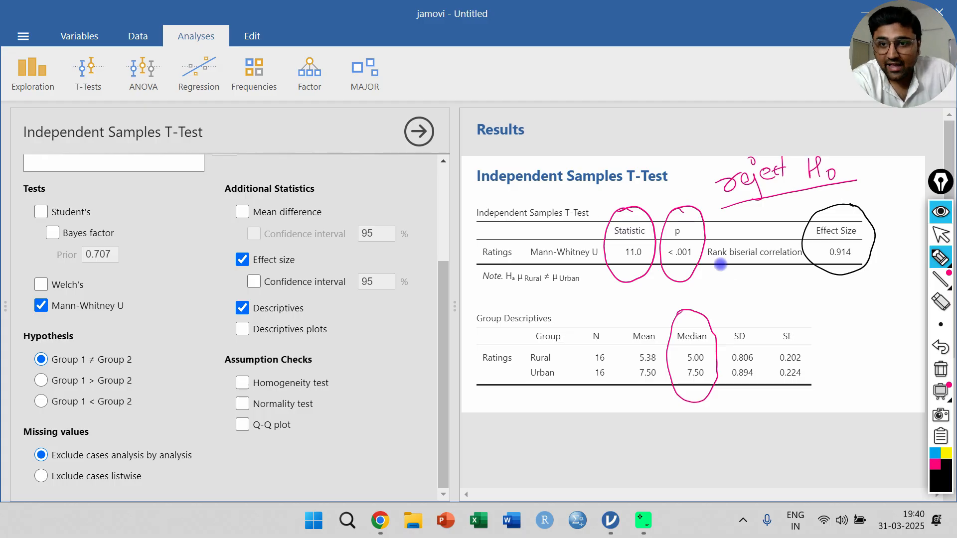
left_click_drag(713, 269, 813, 272)
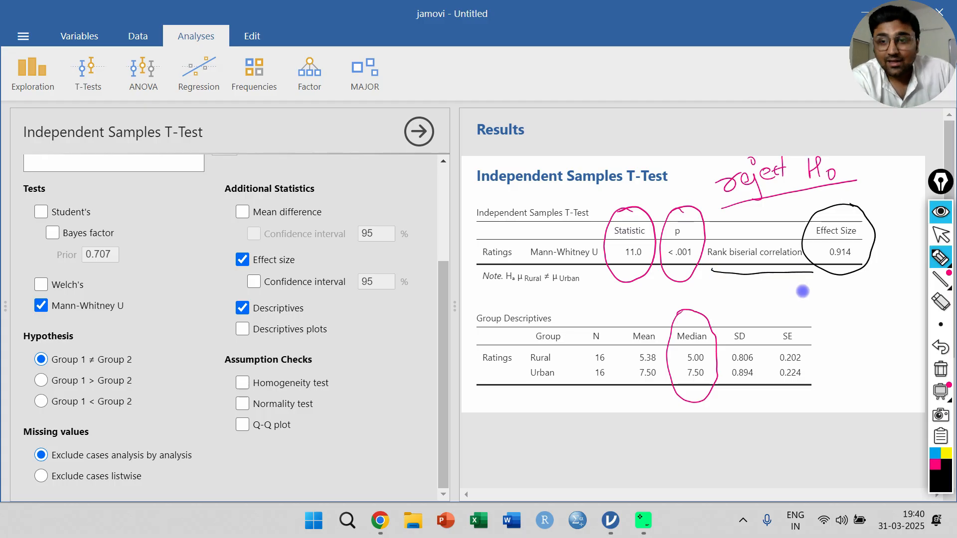
Handwrite "> 0.5" beside the circled effect size and underline it.
left_click_drag(878, 247, 875, 265)
mouse_move(897, 245)
left_mouse_down()
mouse_move(908, 253)
mouse_move(922, 238)
left_mouse_up()
left_click(905, 252)
left_click_drag(870, 274, 914, 264)
Handwrite "large effect size" below the effect size value and underline it.
left_click(823, 292)
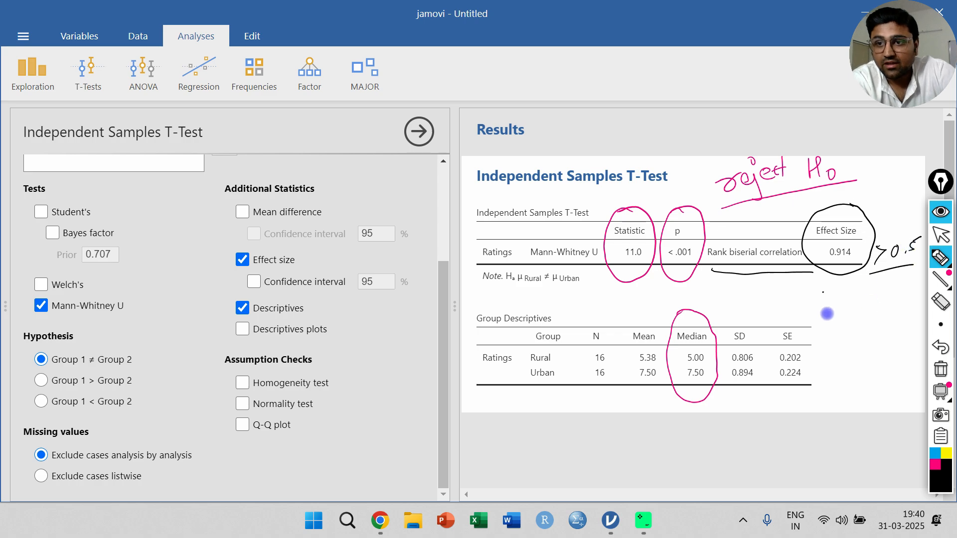
left_click_drag(824, 292, 827, 314)
mouse_move(841, 299)
left_mouse_down()
mouse_move(858, 295)
mouse_move(870, 310)
mouse_move(888, 295)
left_mouse_up()
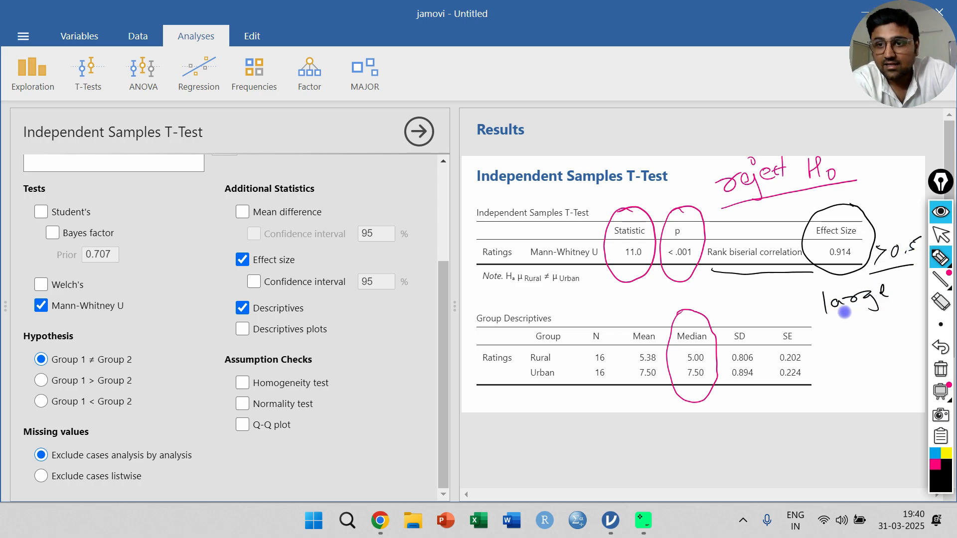
mouse_move(850, 323)
left_mouse_down()
mouse_move(846, 333)
mouse_move(895, 314)
left_mouse_up()
mouse_move(863, 350)
left_mouse_down()
mouse_move(856, 364)
mouse_move(866, 367)
mouse_move(896, 350)
left_mouse_up()
left_click_drag(847, 383, 905, 372)
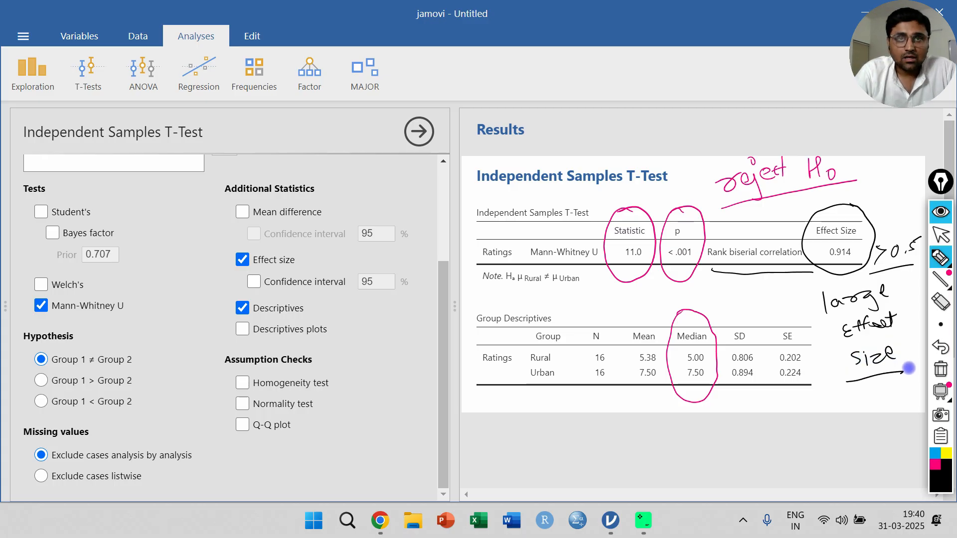